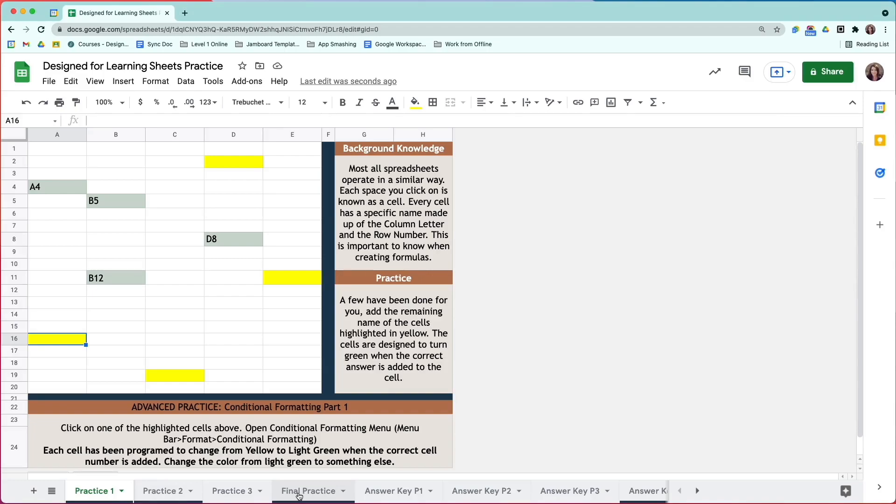
Step: Change the fill color of cell A4's conditional formatting rule to orange
click(281, 406)
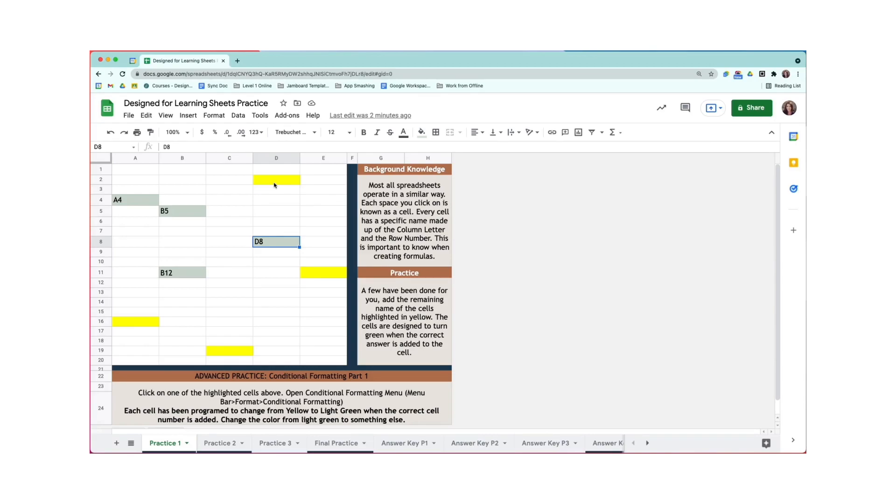
click(130, 203)
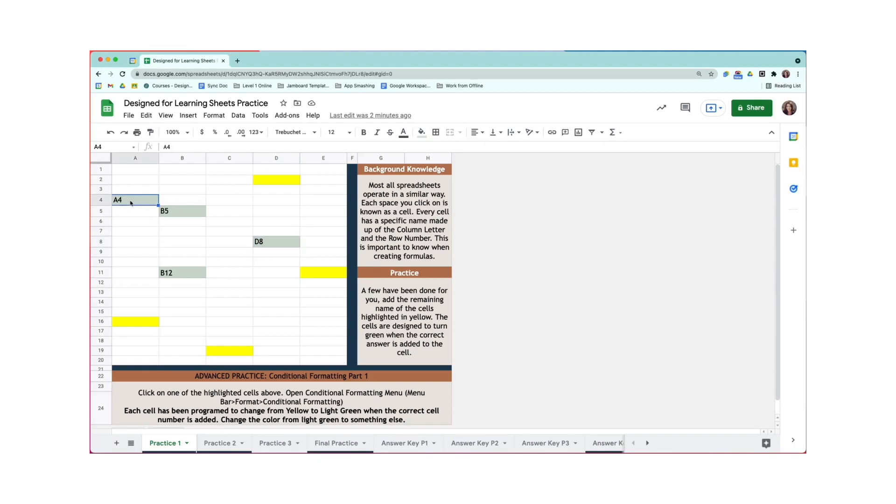
click(213, 116)
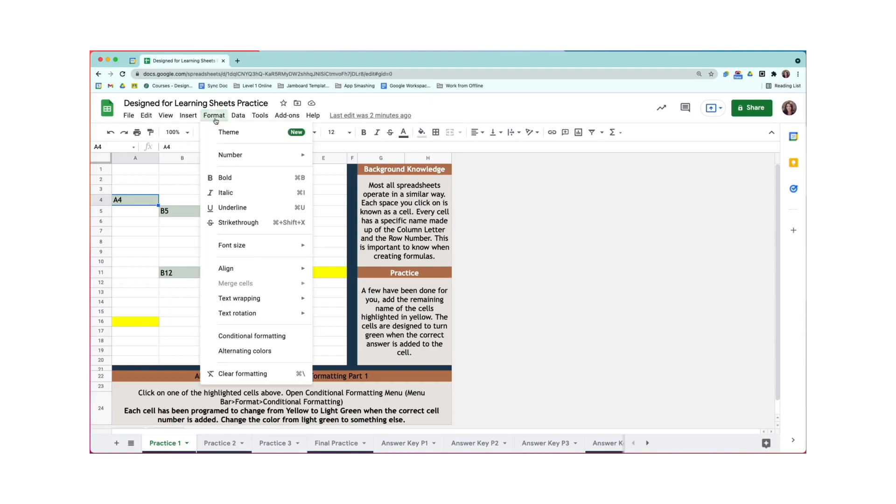
click(286, 337)
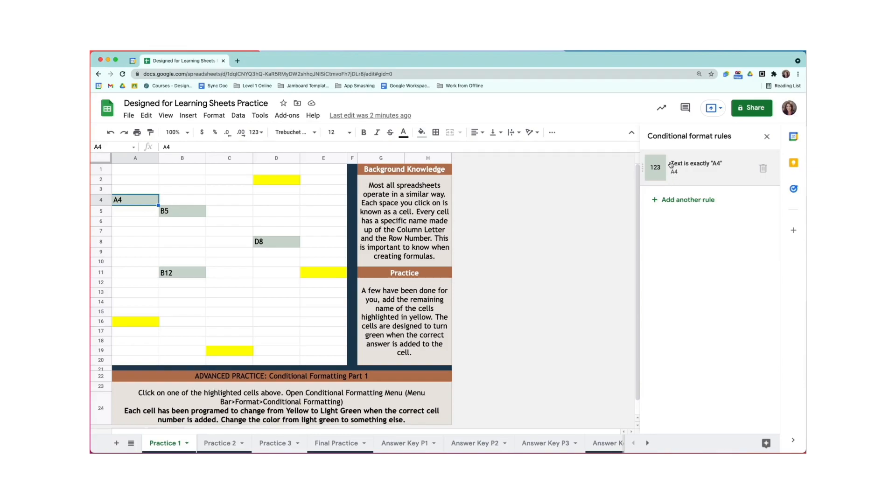
click(723, 168)
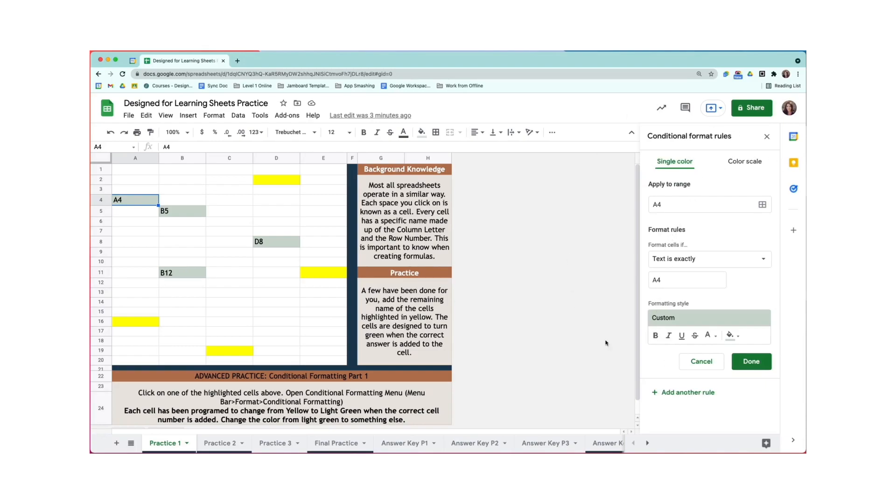
click(730, 336)
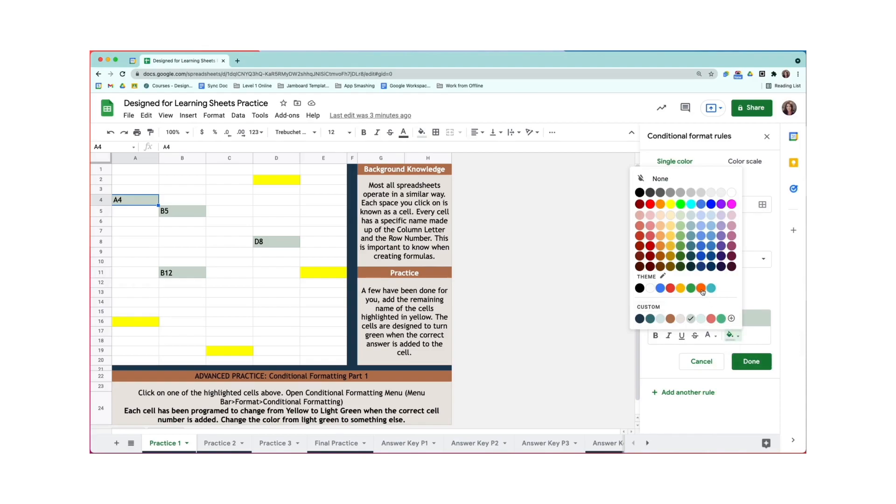
click(701, 290)
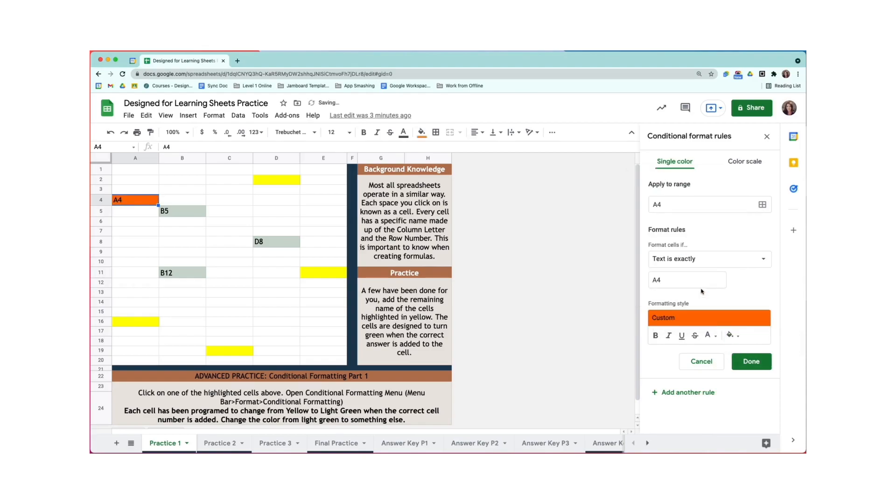
click(756, 365)
click(140, 232)
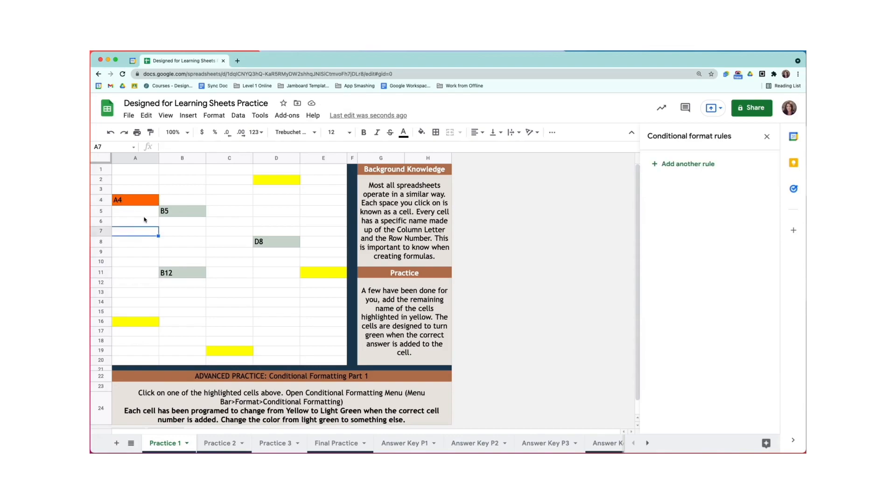
Step: Clear cell A4 and re-enter "A4" in it to test the conditional formatting rule
click(142, 200)
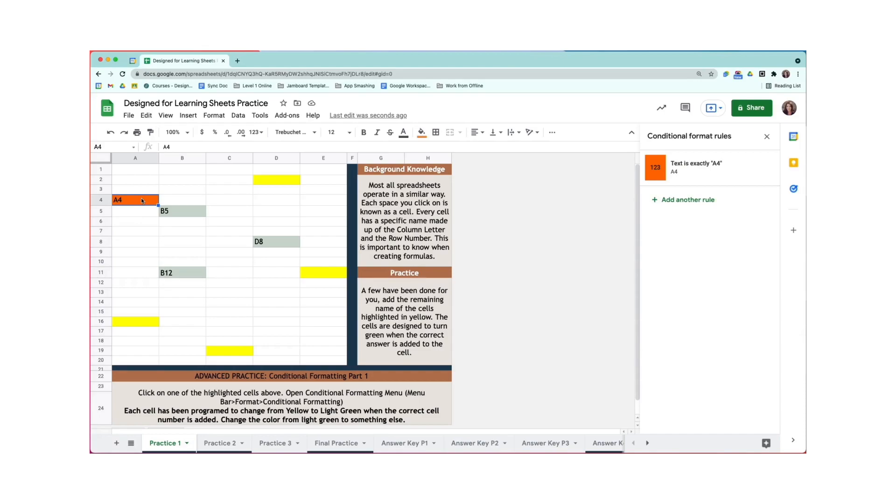
key(Delete)
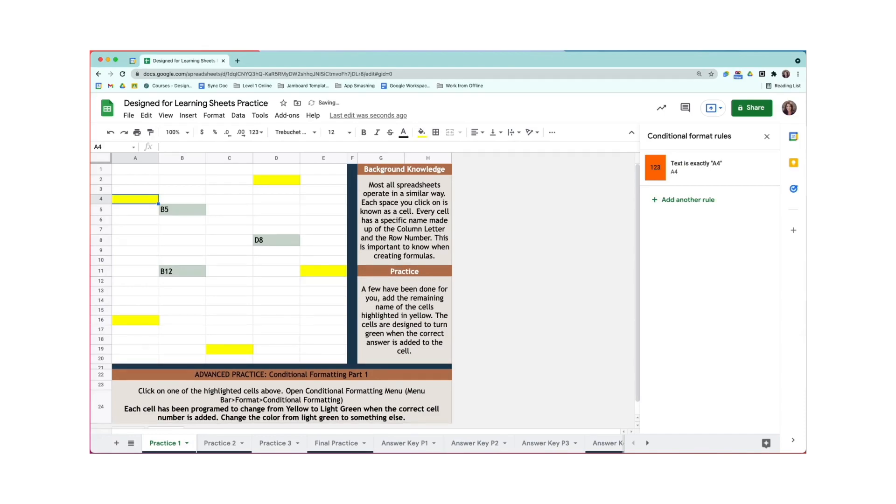
click(131, 214)
click(129, 196)
text(A4)
key(Return)
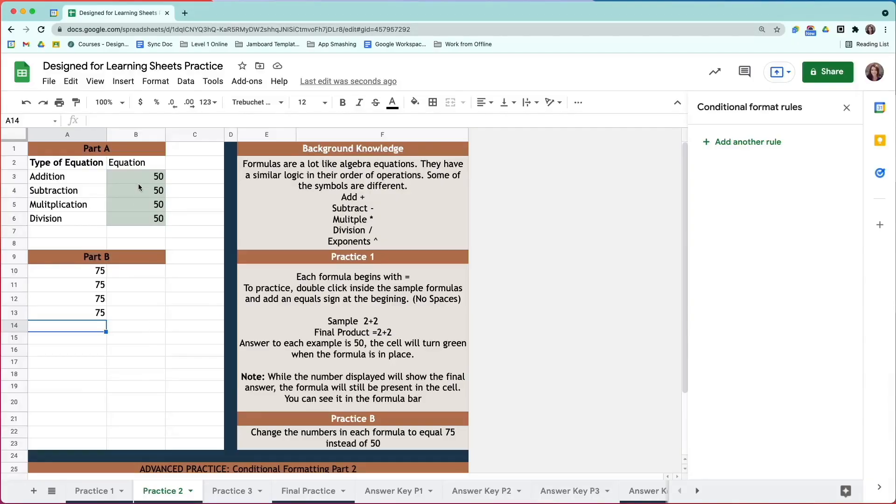
Step: Check the conditional formatting on the Part A results in B3:B6 and the Part B results in A10:A13
drag(140, 176, 145, 218)
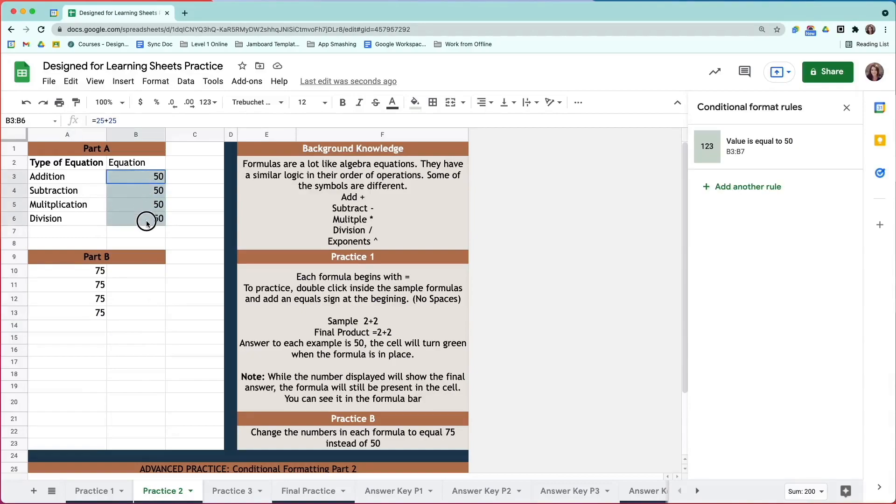
drag(61, 273, 69, 314)
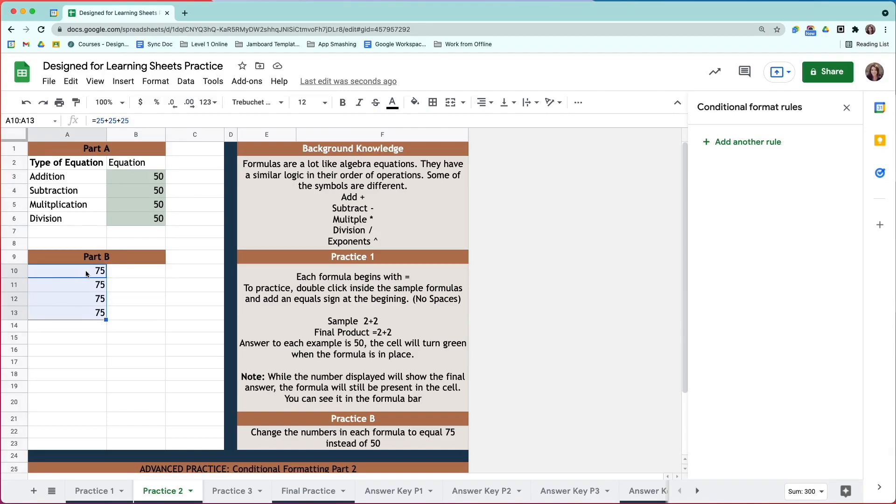
click(128, 276)
drag(87, 271, 84, 311)
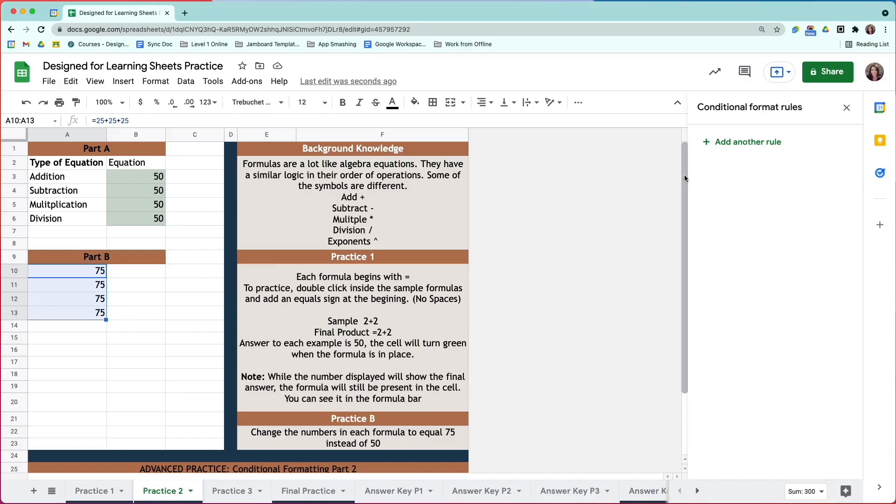
click(147, 293)
Step: Add a conditional formatting rule to A10:A13 for values equal to 75
drag(98, 275, 96, 312)
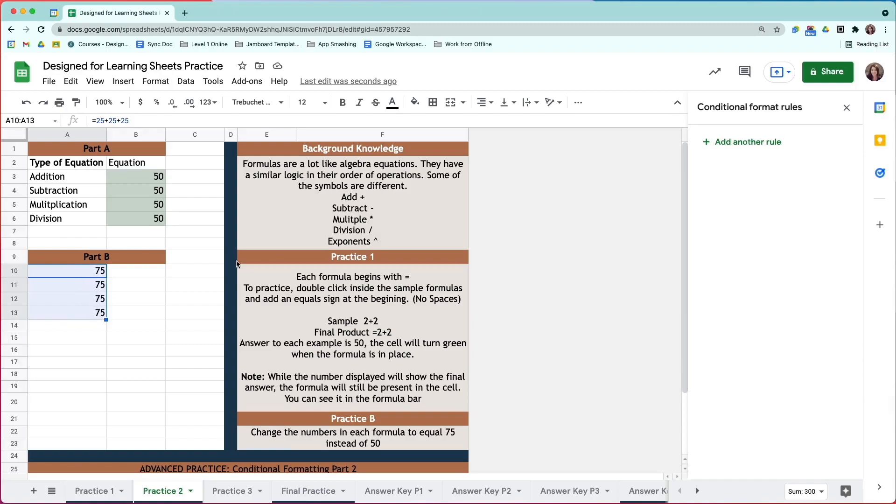
click(730, 146)
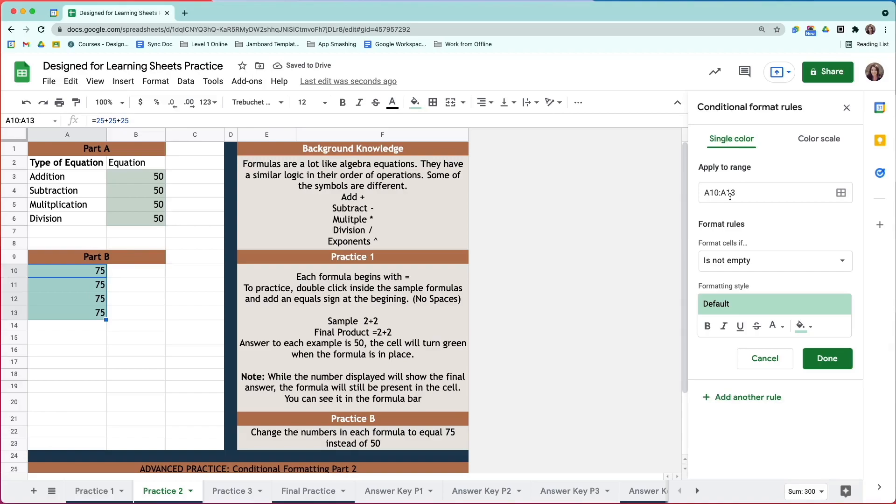
click(767, 265)
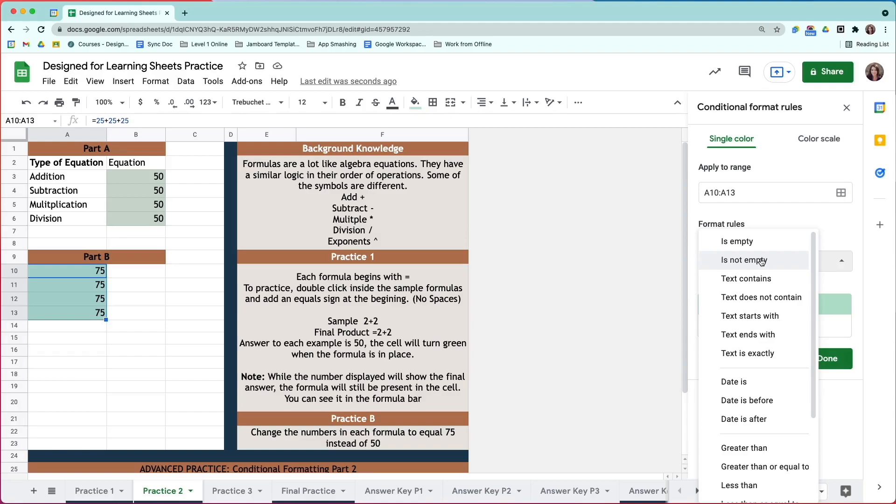
scroll(770, 297, down, 5)
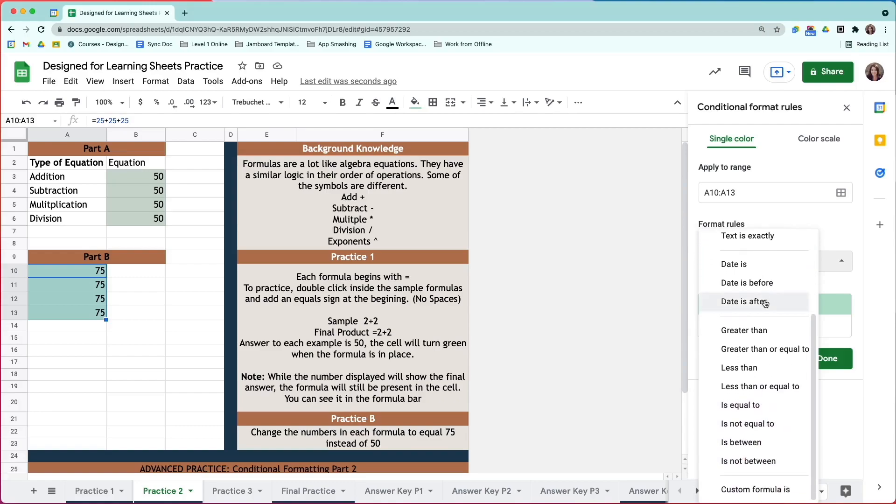
click(760, 405)
click(757, 287)
text(75)
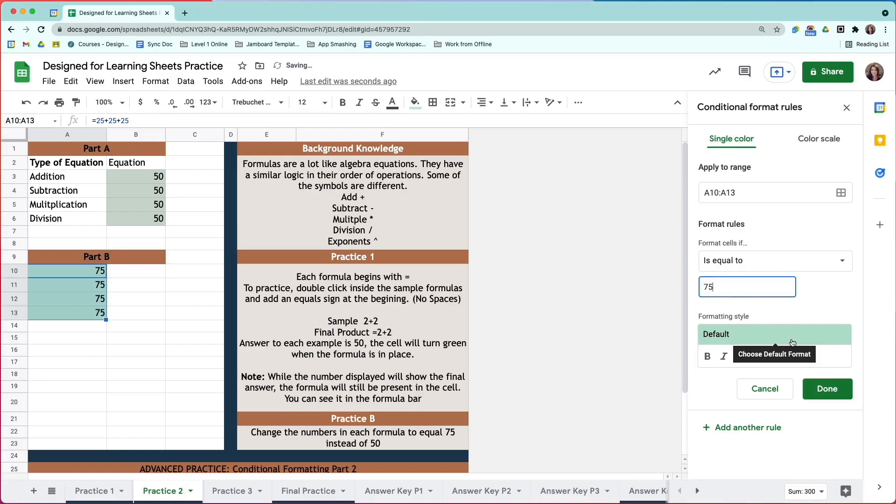
Step: Try a blue fill in the formatting style of the A10:A13 rule and replace it with white
click(802, 357)
click(713, 284)
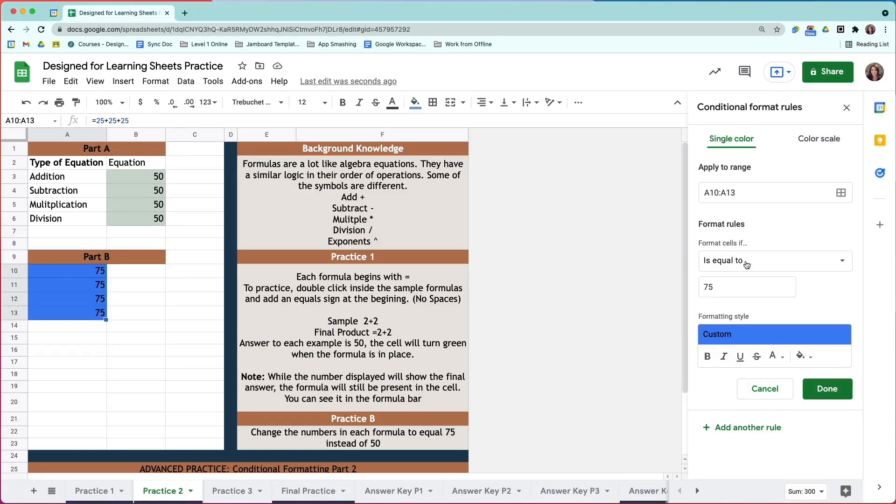
click(726, 288)
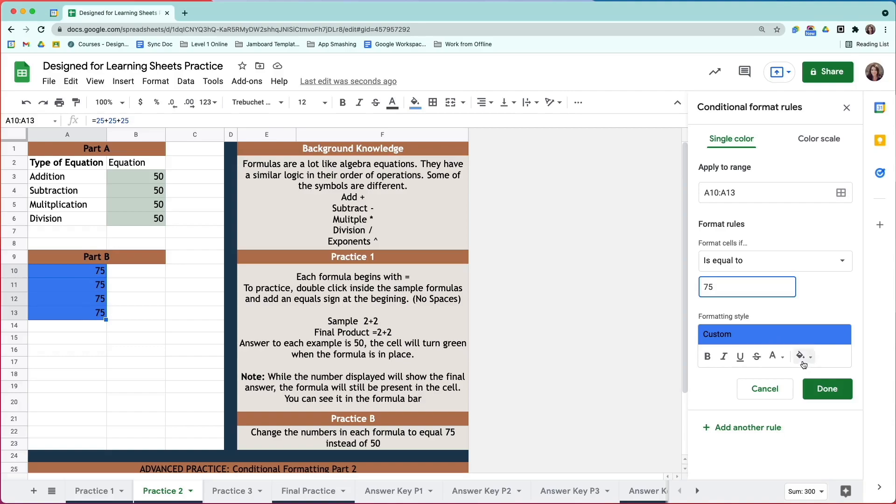
click(802, 358)
click(700, 283)
Step: Try bold and underline in the A10:A13 rule's formatting style, turn both off, and reopen the fill color choices
click(708, 357)
click(740, 356)
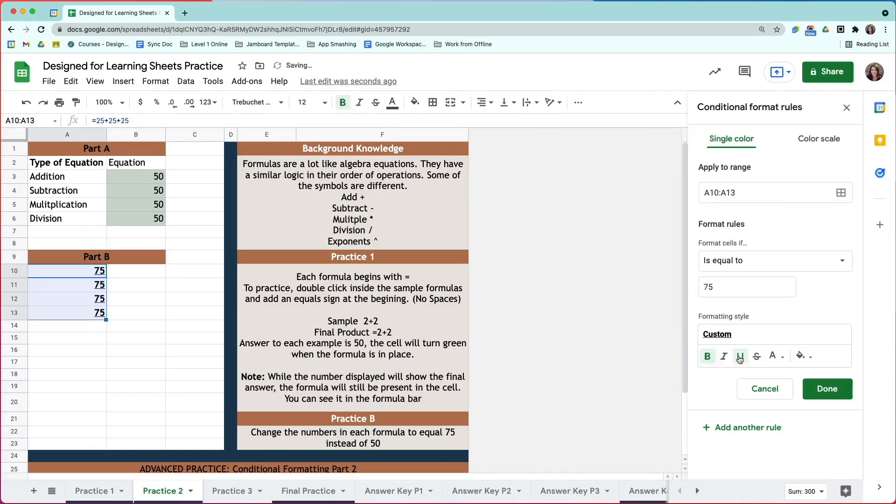
click(707, 357)
click(740, 357)
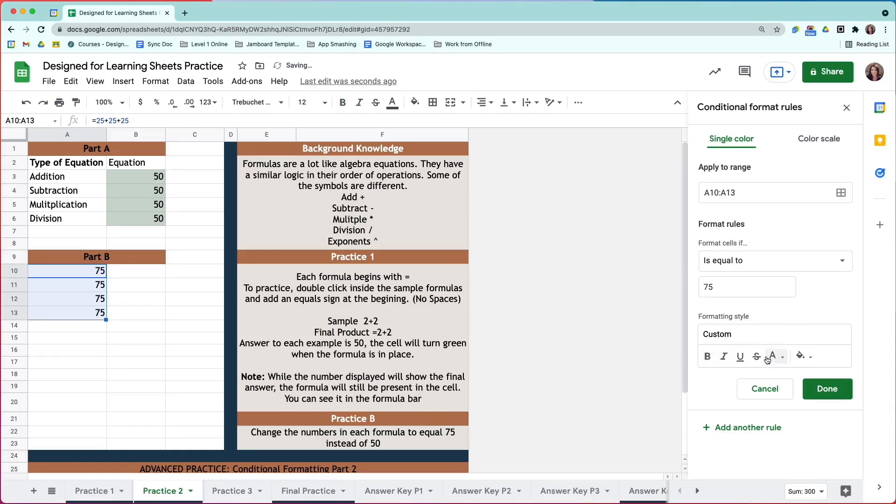
click(800, 357)
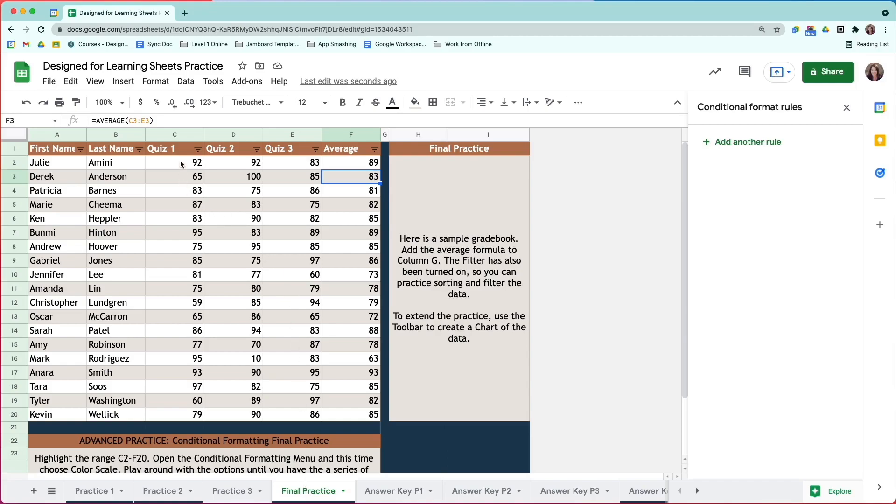
Step: Start a color scale conditional formatting rule for the grades in C2:F20 on the Final Practice sheet
drag(178, 165, 355, 415)
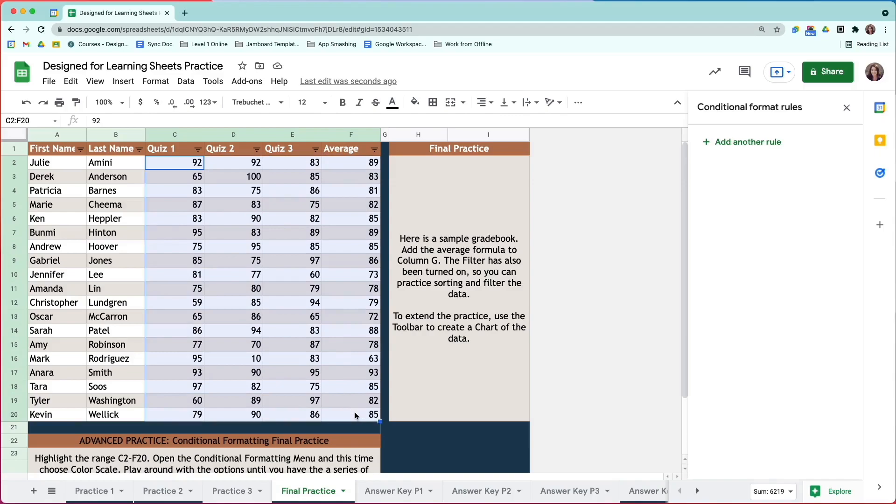
click(766, 144)
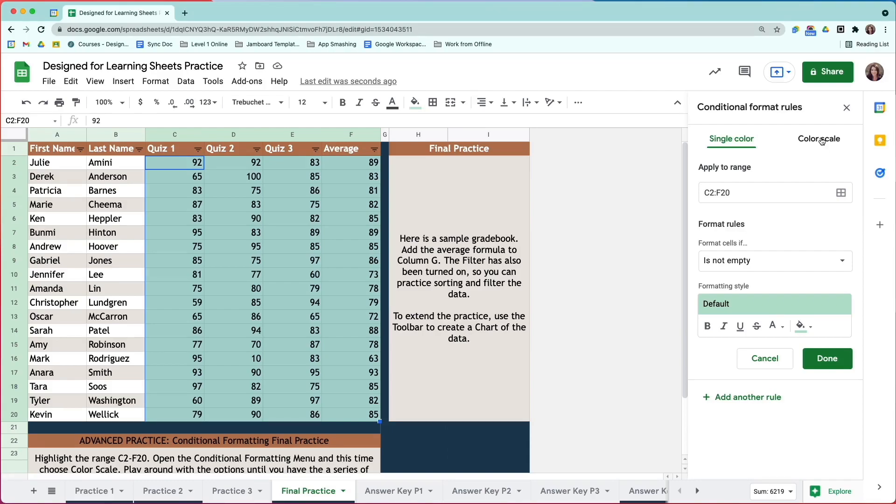
click(821, 140)
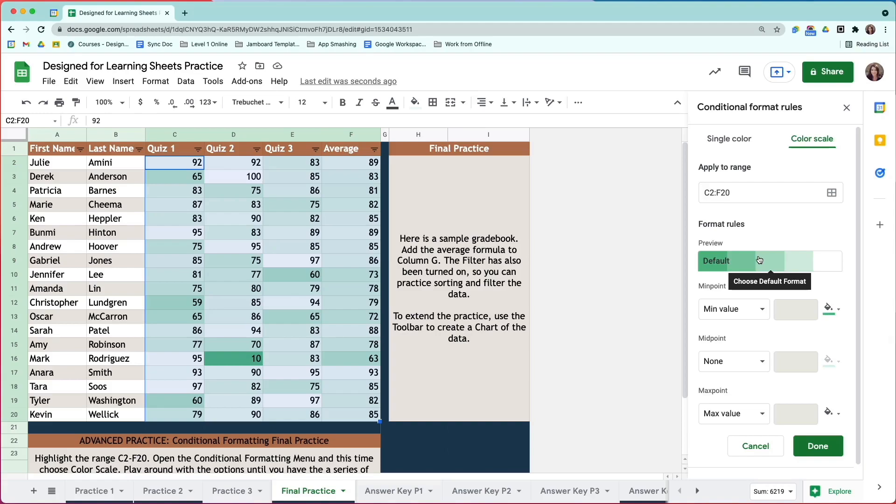
Step: Try the green-yellow-red, red-white-green and white-to-green preset color scales on the grades
click(759, 260)
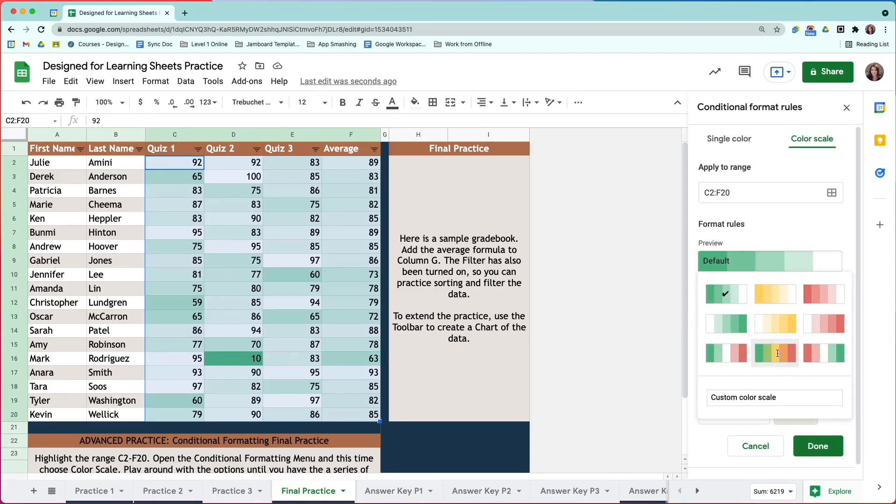
click(777, 354)
click(759, 259)
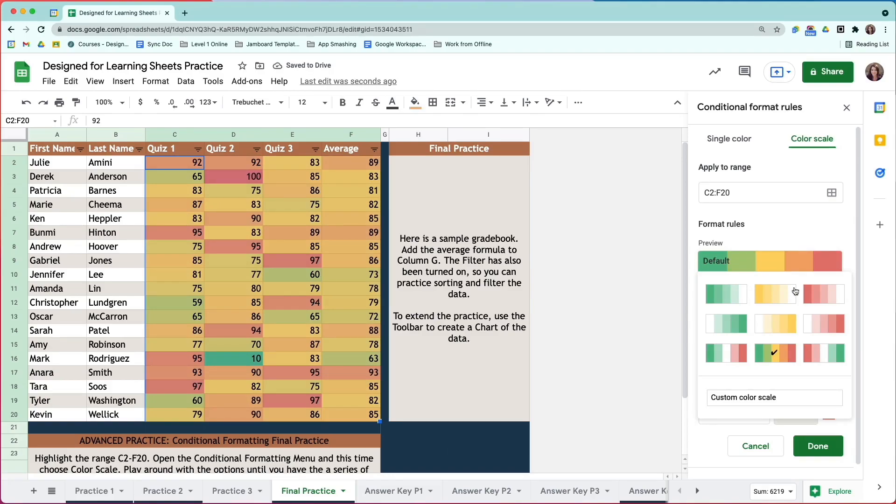
click(824, 356)
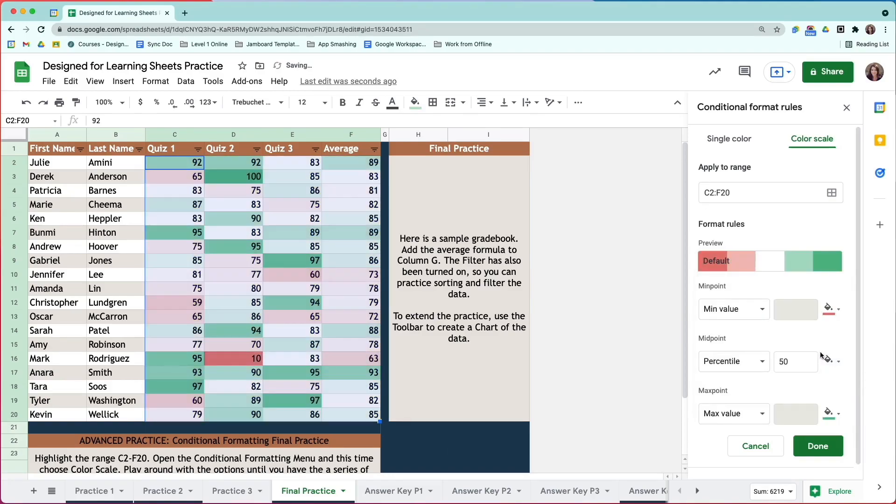
click(795, 263)
click(721, 327)
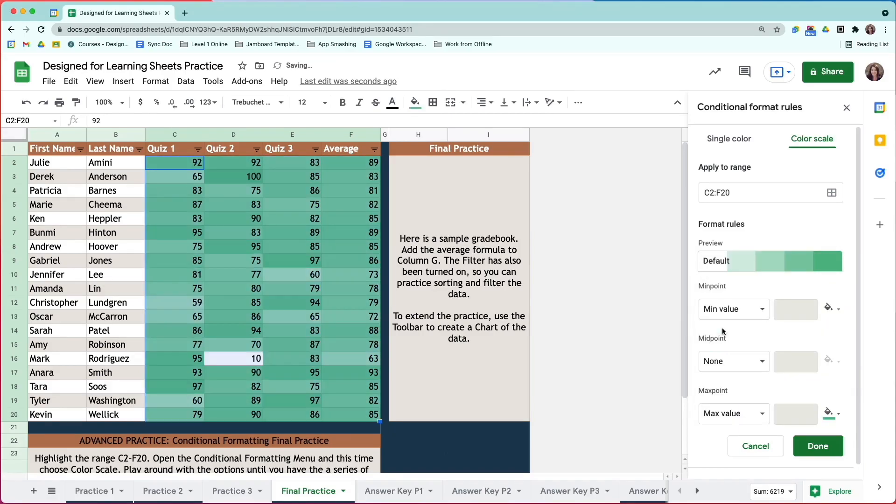
Step: Apply the red-white-green preset color scale to the grades in C2:F20
click(781, 264)
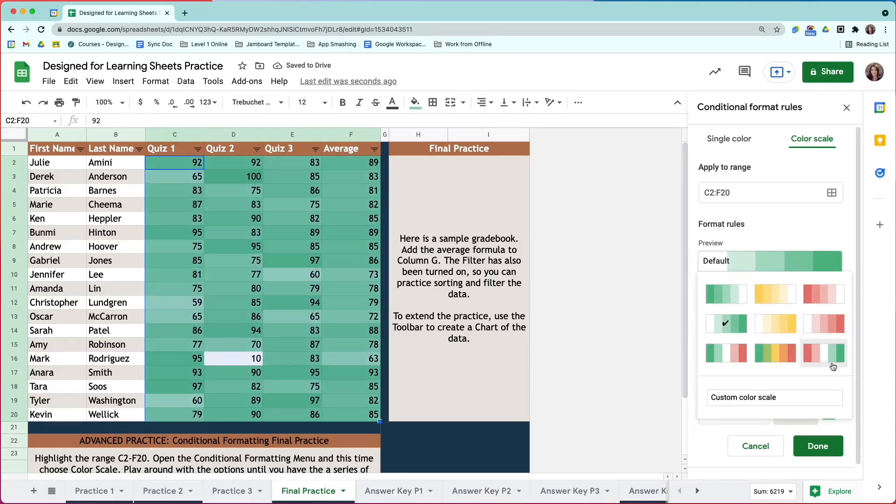
click(819, 354)
Step: Set the color scale's minpoint for the grades to the number 50
scroll(824, 344, down, 1)
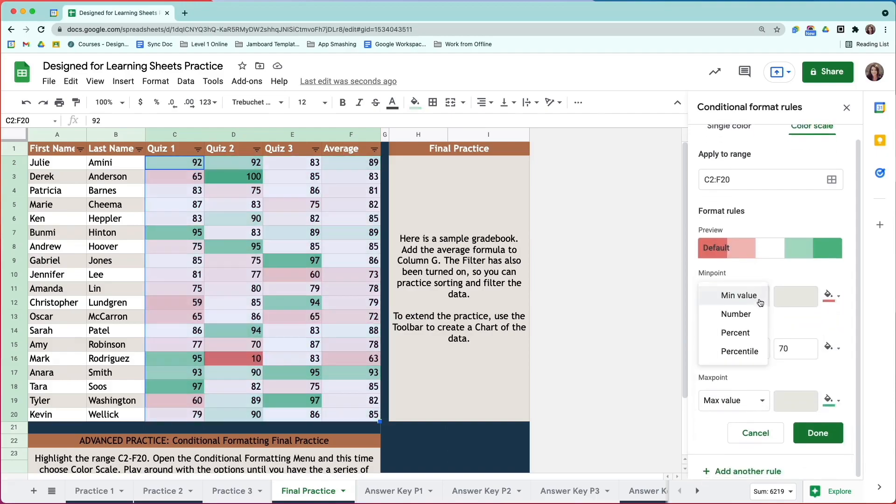
click(753, 314)
double_click(809, 296)
text(50)
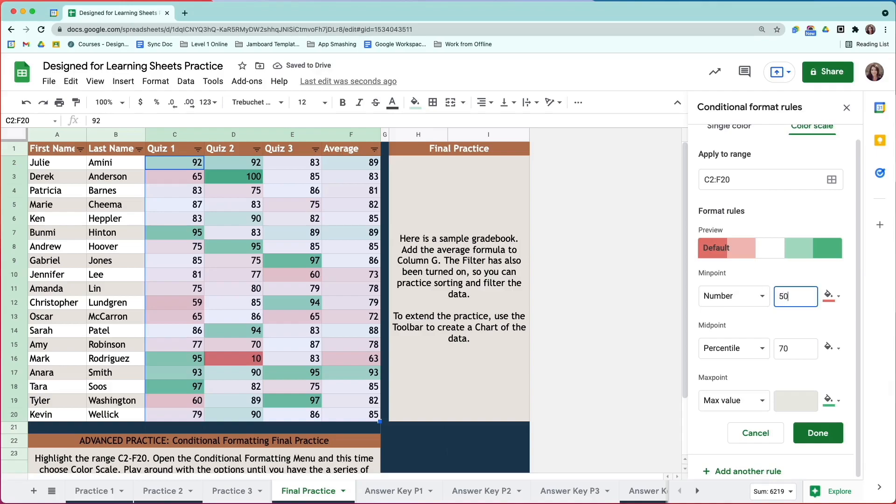
Step: Set the color scale's maxpoint to the number 100
click(757, 402)
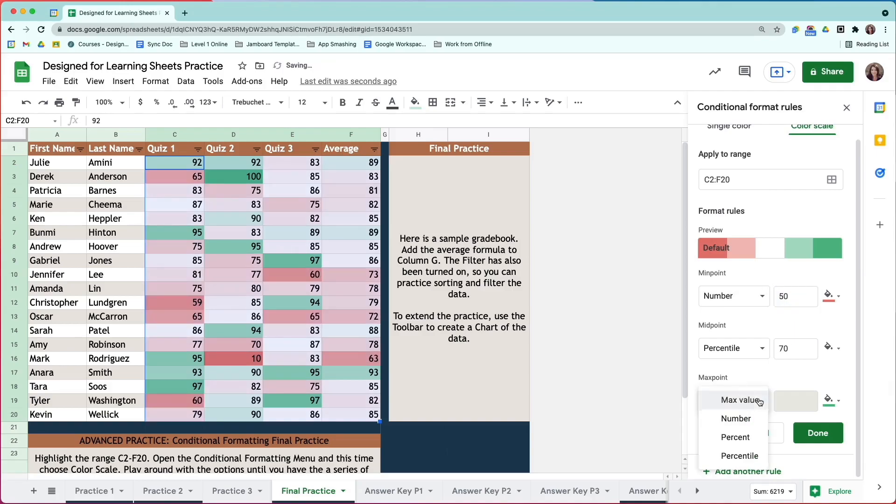
click(757, 402)
click(761, 402)
click(753, 418)
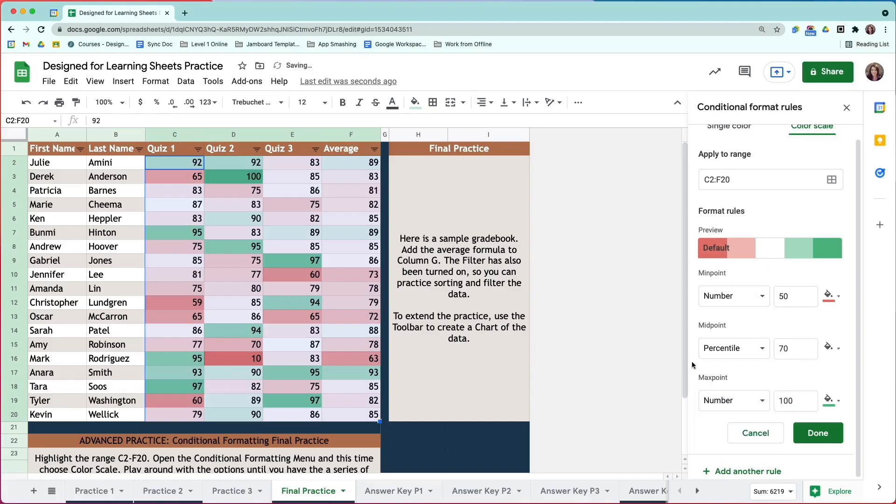
scroll(809, 286, up, 1)
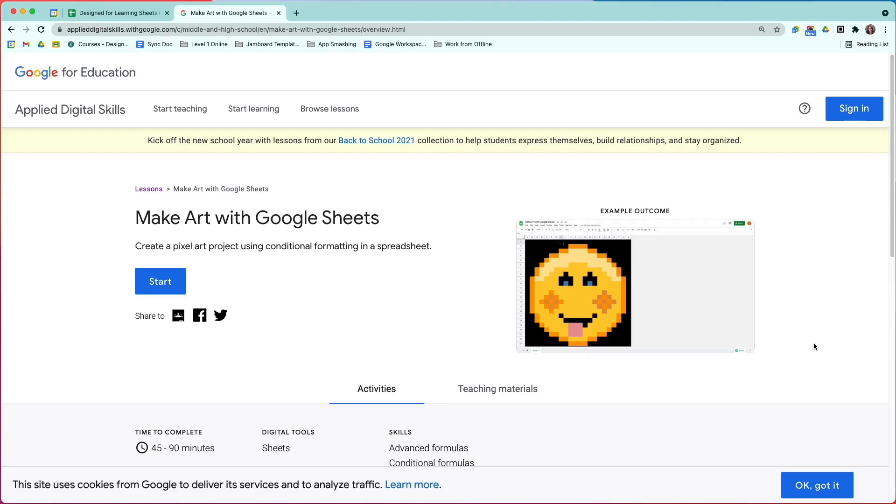
Step: Review the activities of the Make Art with Google Sheets lesson and open the video Create a Color Palette with Conditional Formatting
scroll(405, 309, down, 3)
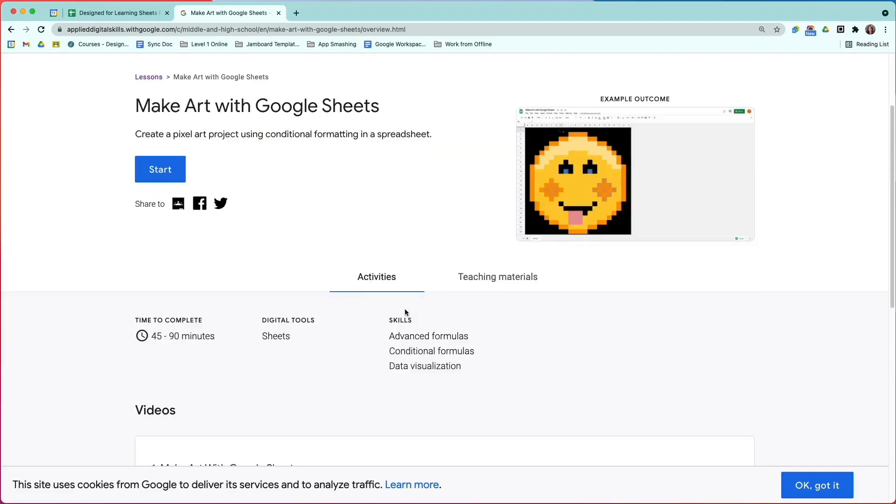
scroll(363, 287, down, 7)
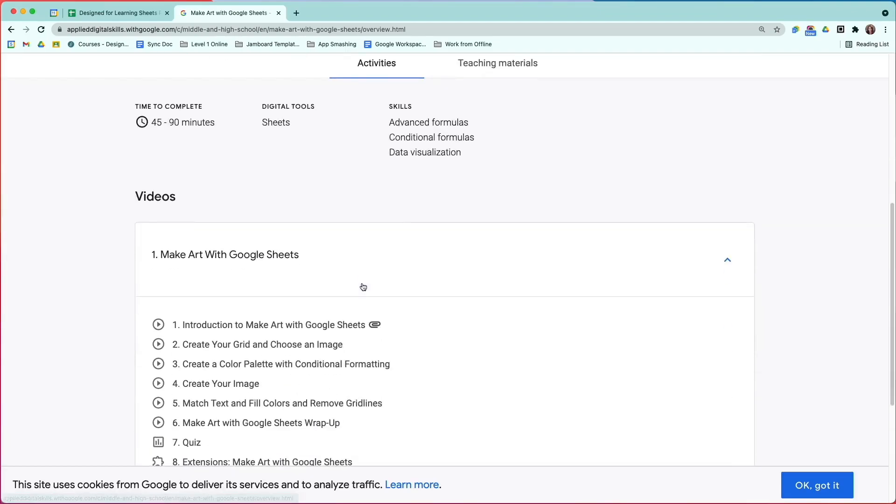
scroll(363, 287, down, 1)
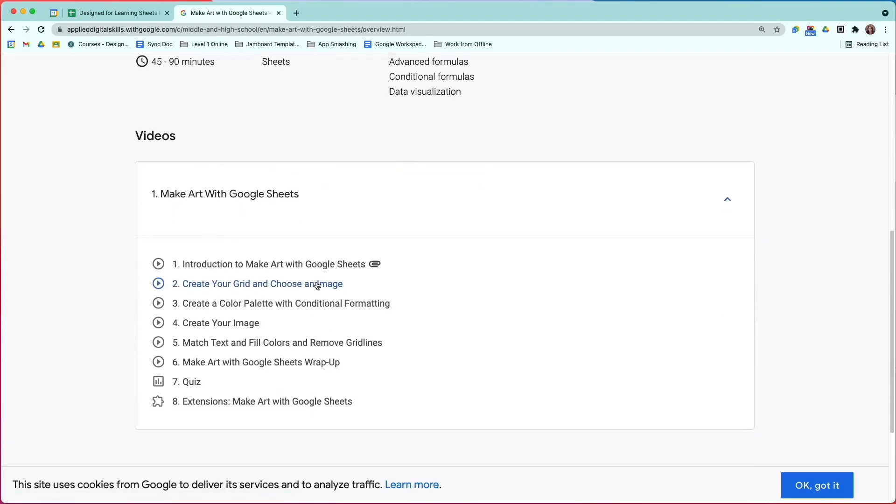
click(288, 306)
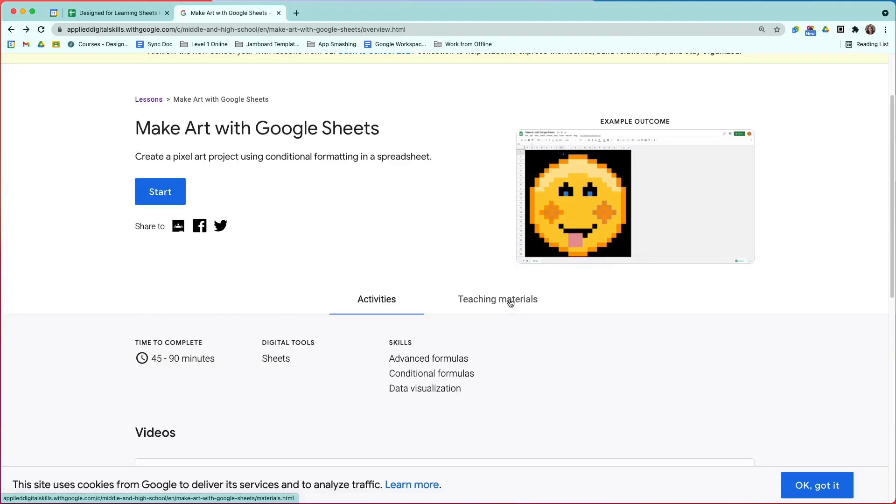
Step: Open the sample rubric from the lesson's teaching materials and preview the beginning project linked in it
click(510, 303)
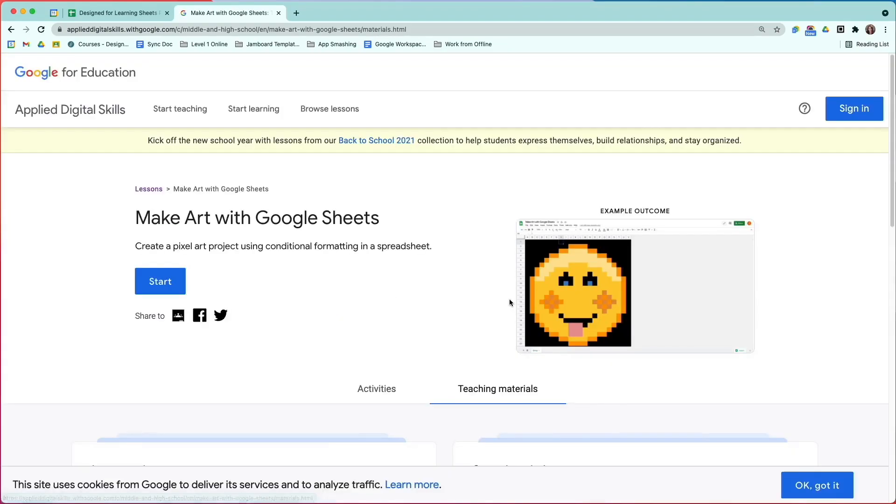
scroll(345, 365, down, 3)
scroll(344, 365, down, 2)
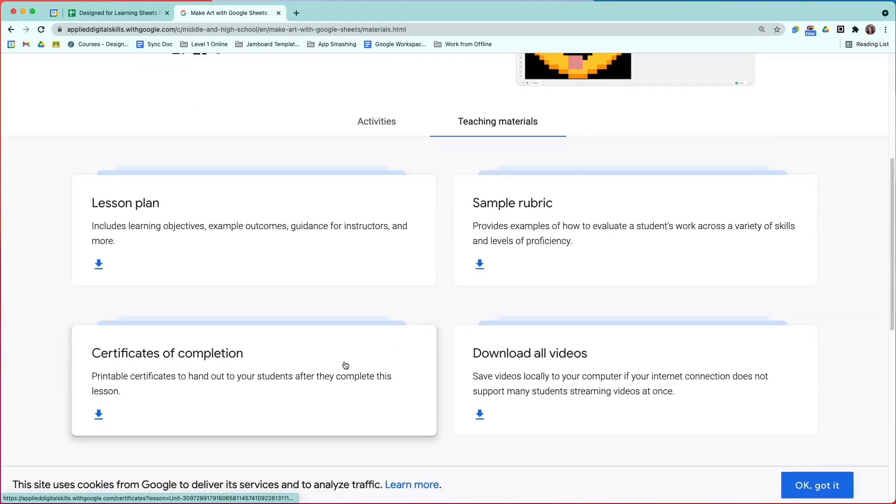
click(537, 218)
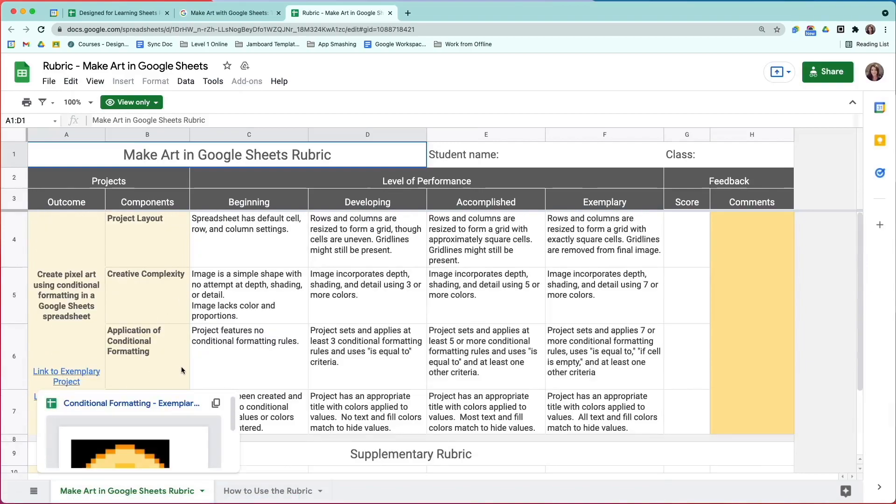
scroll(184, 365, down, 1)
mouse_move(71, 343)
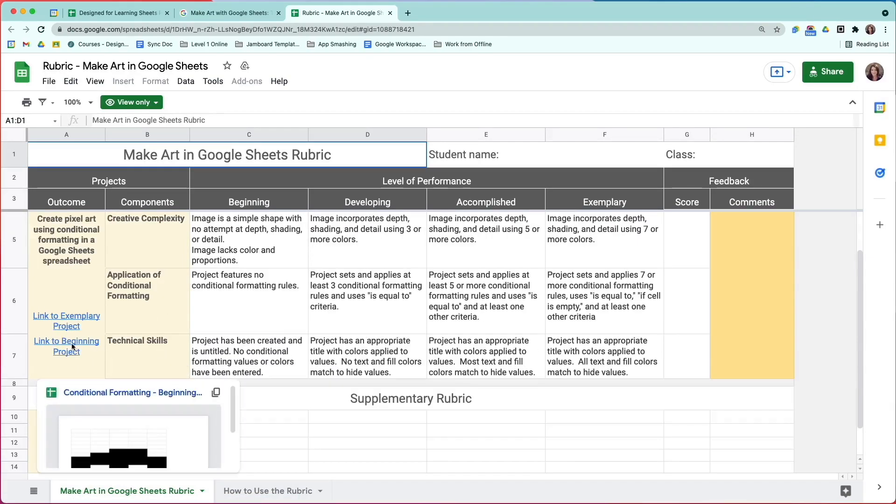